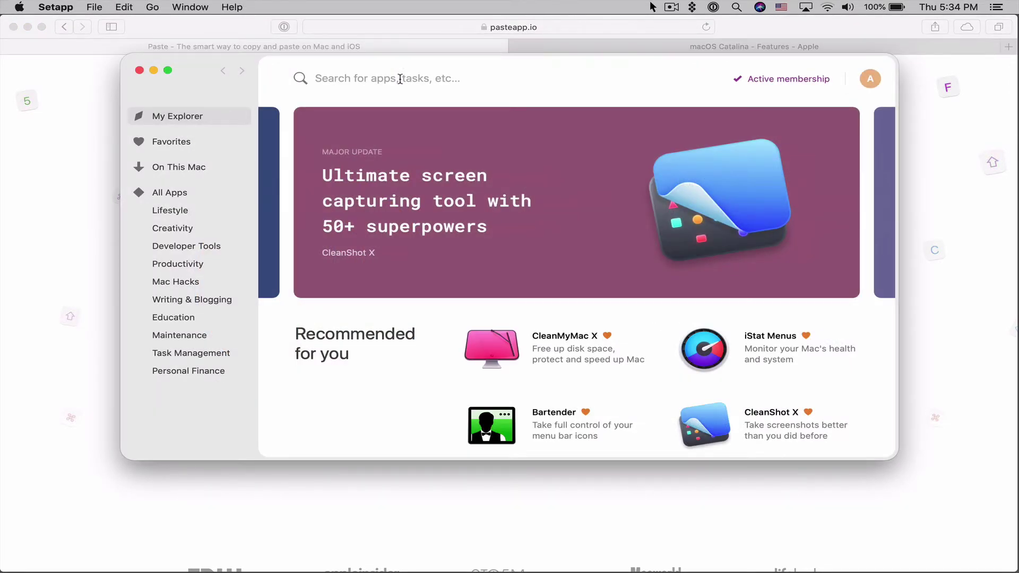
- Search Setapp for "paste" and install the Paste clipboard manager
{"action": "left_click", "coordinate": [440, 78]}
{"action": "type", "text": "p"}
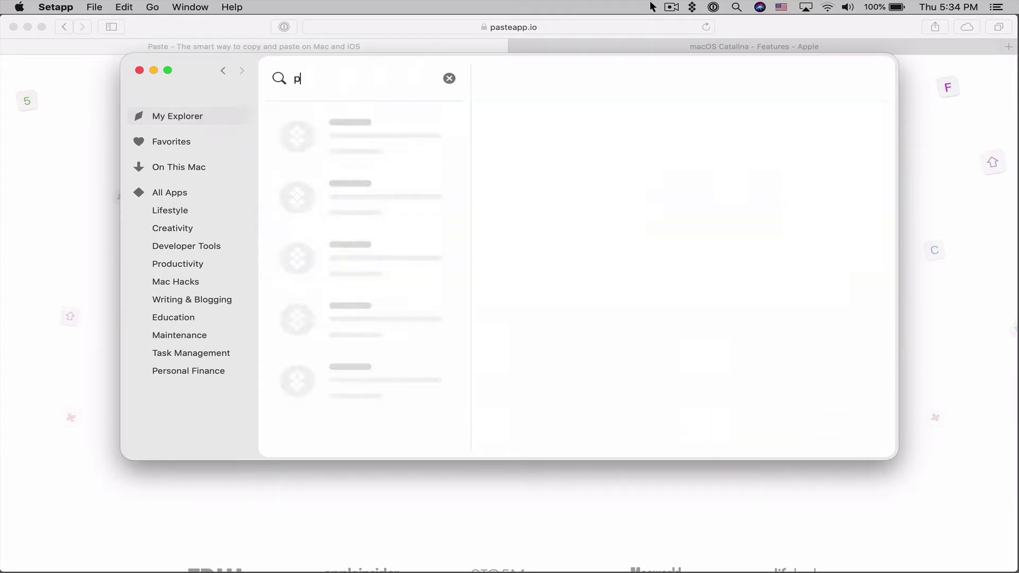
{"action": "type", "text": "aste"}
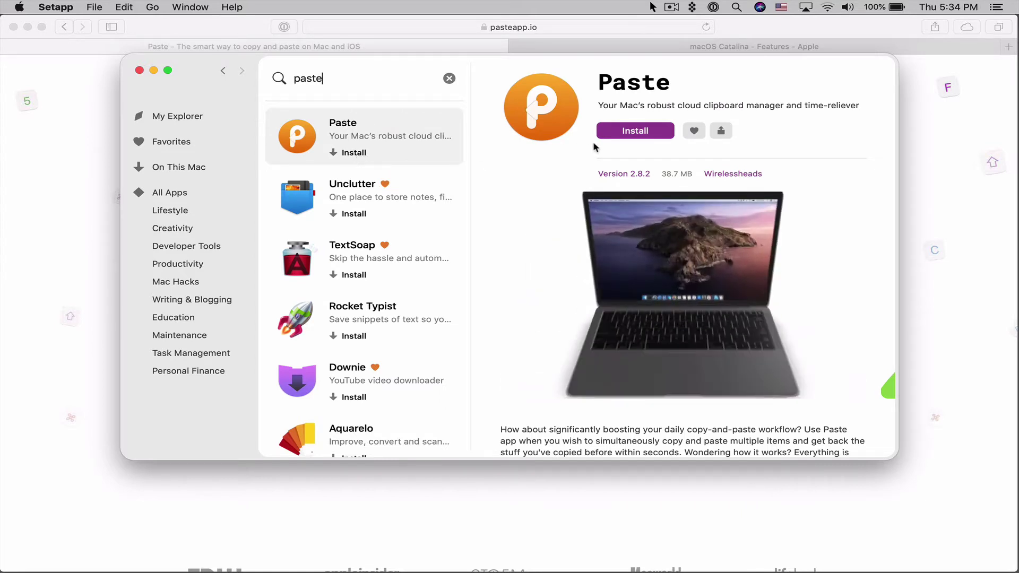
{"action": "left_click", "coordinate": [639, 133]}
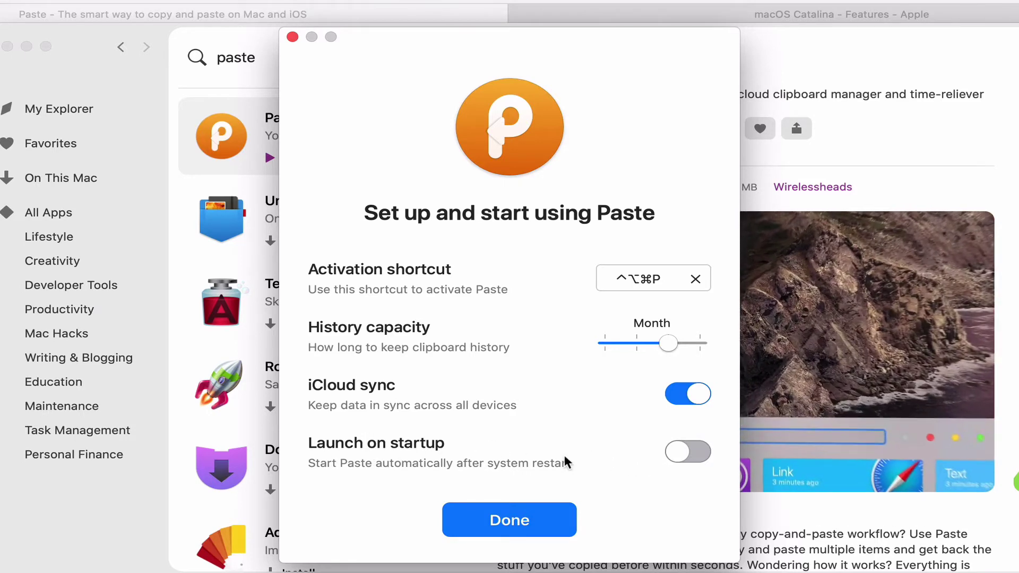
- Enable Launch on startup in the Paste setup, finish the setup, and dismiss the clipboard history
{"action": "left_click", "coordinate": [677, 451]}
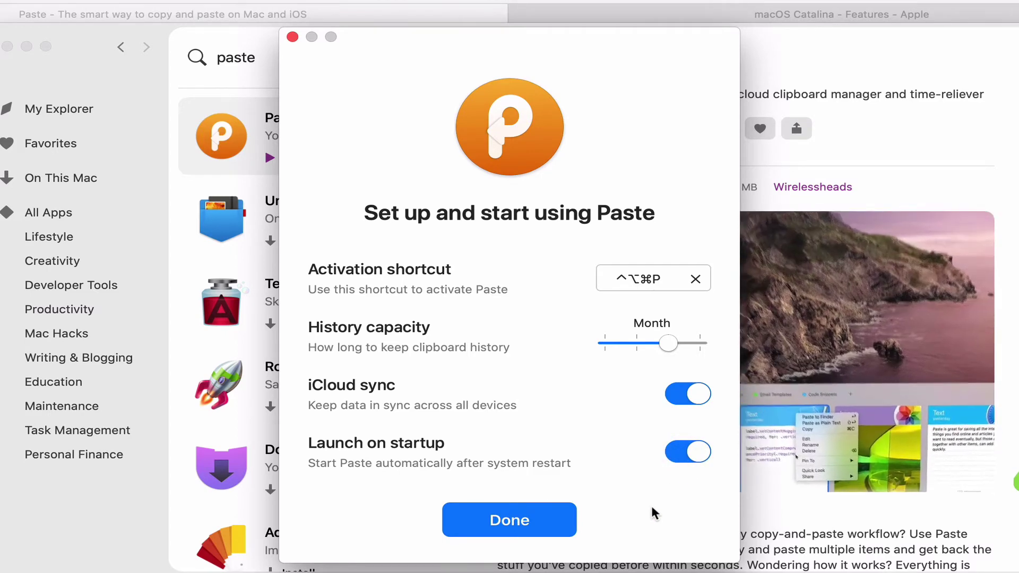
{"action": "left_click", "coordinate": [536, 524]}
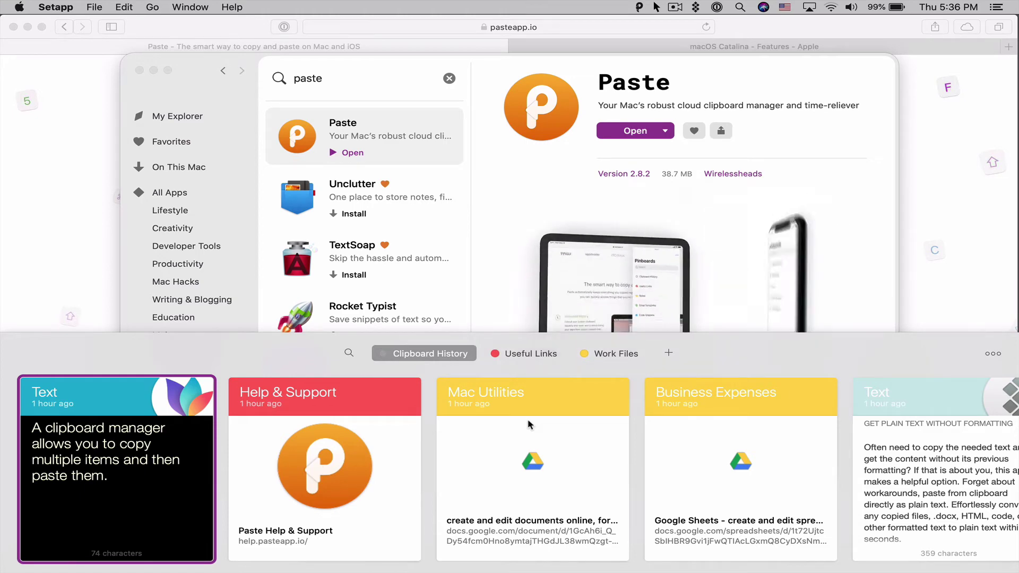
{"action": "left_click", "coordinate": [928, 152]}
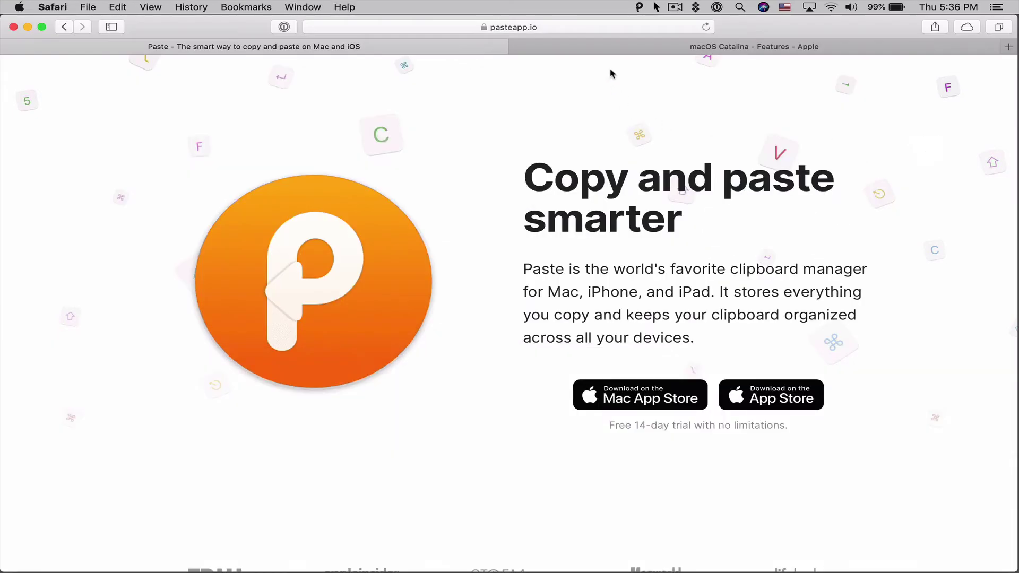
- Copy the "Designed for Apple Music" heading and paragraph from the macOS Catalina features page
{"action": "left_click", "coordinate": [636, 52]}
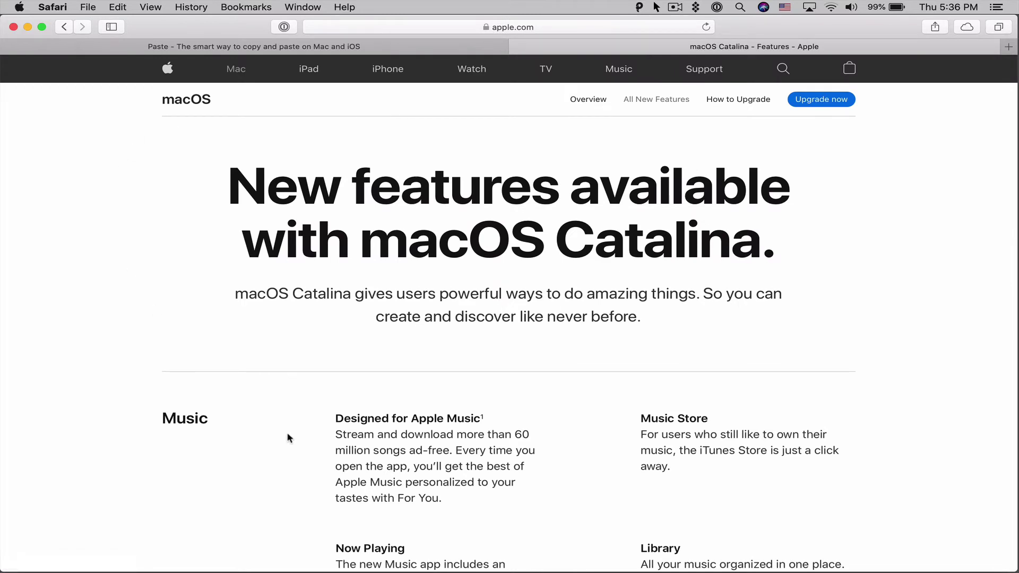
{"action": "scroll", "coordinate": [288, 435], "scroll_direction": "down", "scroll_amount": 4}
{"action": "scroll", "coordinate": [288, 438], "scroll_direction": "down", "scroll_amount": 5}
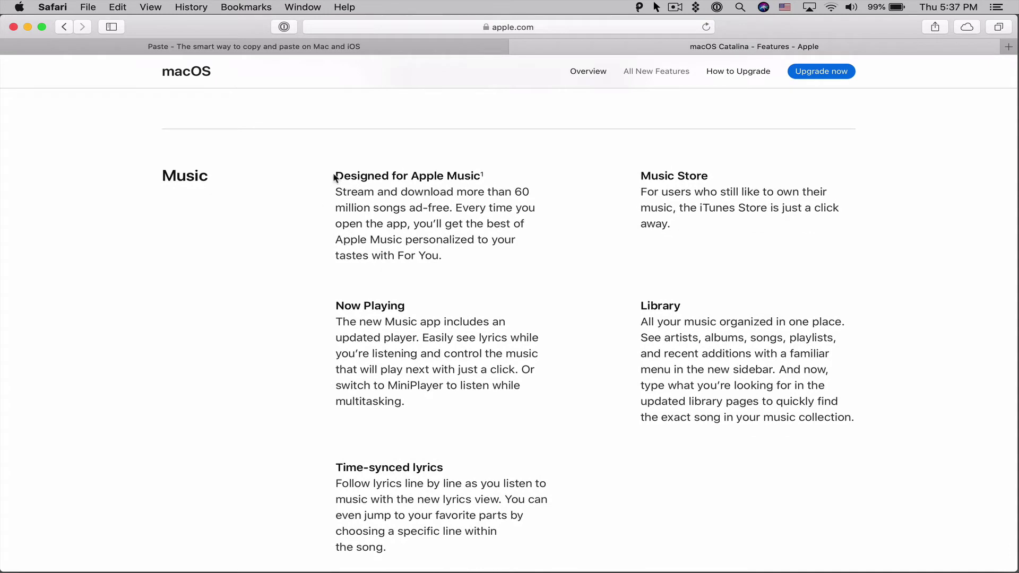
{"action": "left_click_drag", "start_coordinate": [336, 173], "coordinate": [453, 256]}
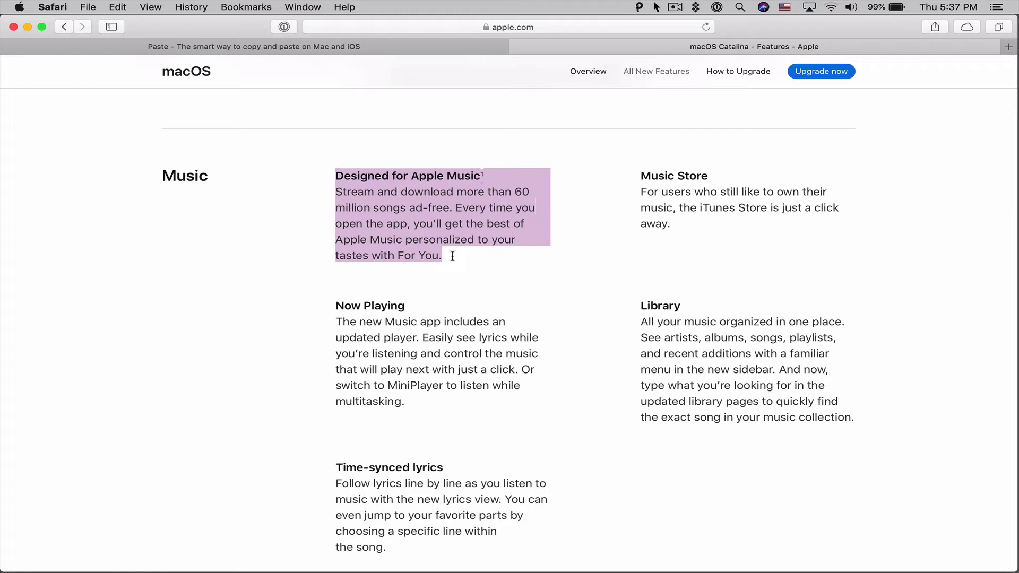
{"action": "key", "text": "super+c"}
- Copy the "Apple TV channels" heading and paragraph from the TV section
{"action": "scroll", "coordinate": [483, 369], "scroll_direction": "down", "scroll_amount": 10}
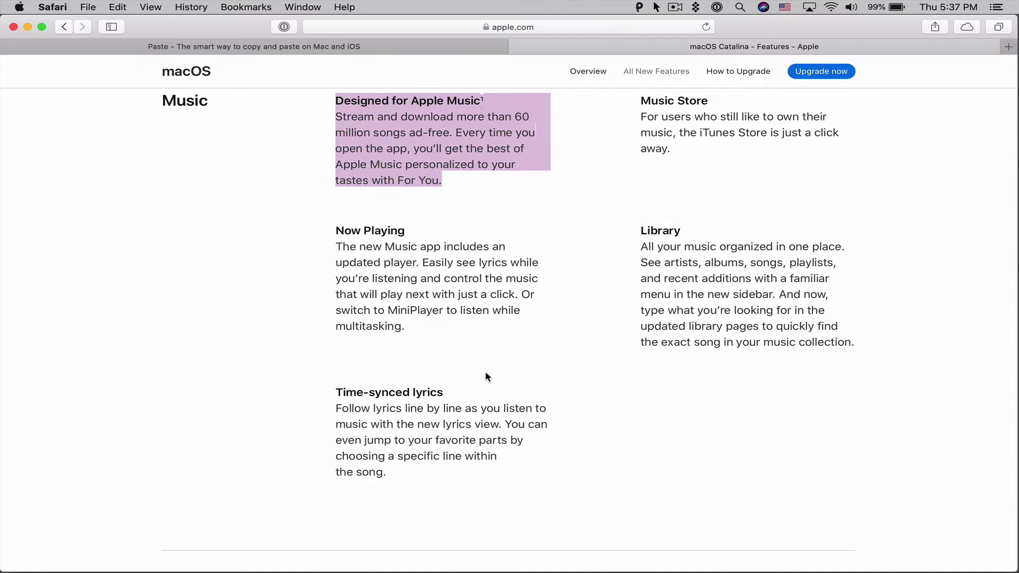
{"action": "scroll", "coordinate": [487, 376], "scroll_direction": "down", "scroll_amount": 5}
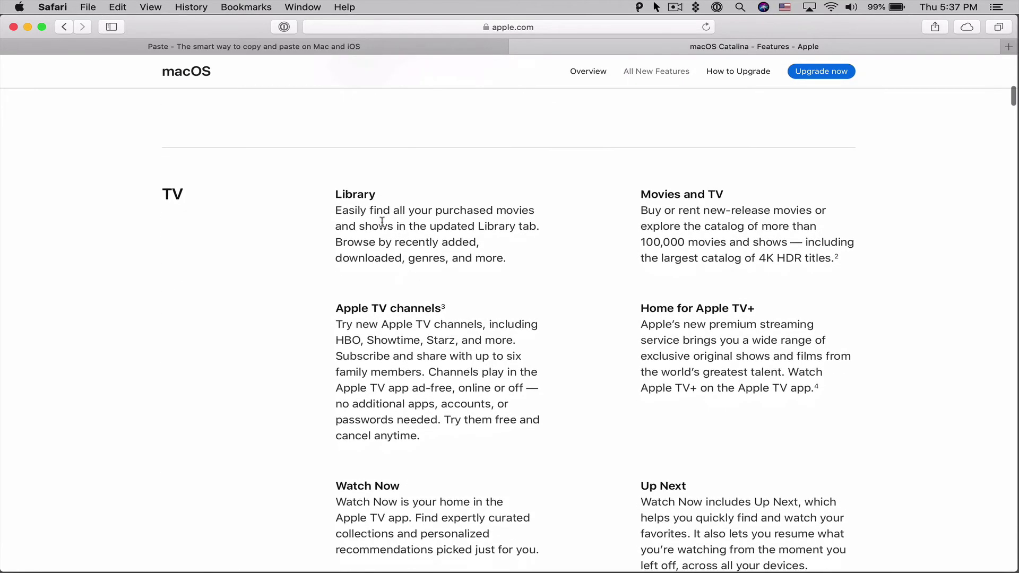
{"action": "left_click_drag", "start_coordinate": [337, 307], "coordinate": [426, 432]}
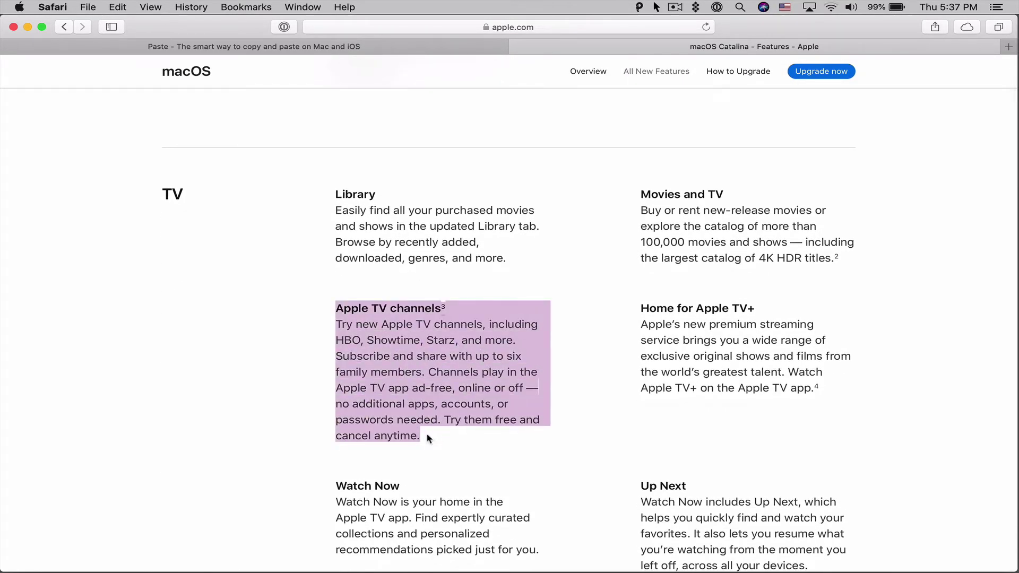
- Copy the "All-new Photos tab" heading and text from the Photos section, and clear the selection
{"action": "scroll", "coordinate": [427, 436], "scroll_direction": "down", "scroll_amount": 20}
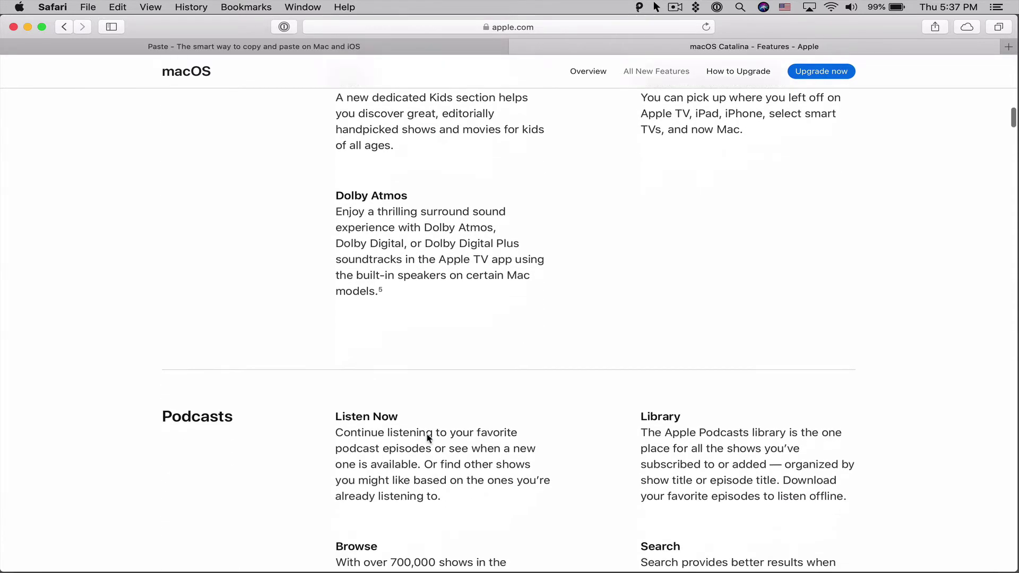
{"action": "scroll", "coordinate": [428, 438], "scroll_direction": "down", "scroll_amount": 2}
{"action": "scroll", "coordinate": [526, 392], "scroll_direction": "down", "scroll_amount": 8}
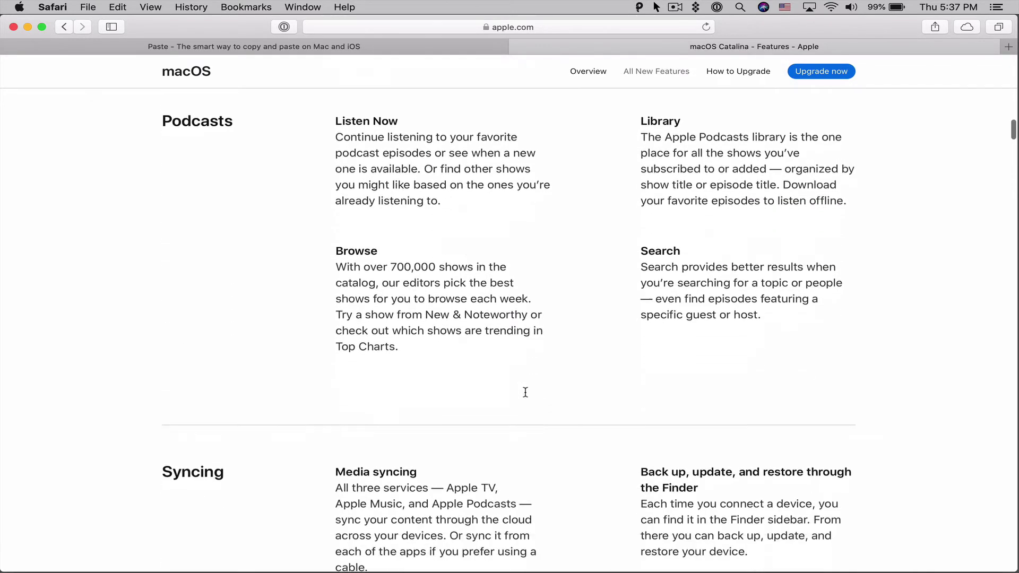
{"action": "scroll", "coordinate": [526, 392], "scroll_direction": "down", "scroll_amount": 10}
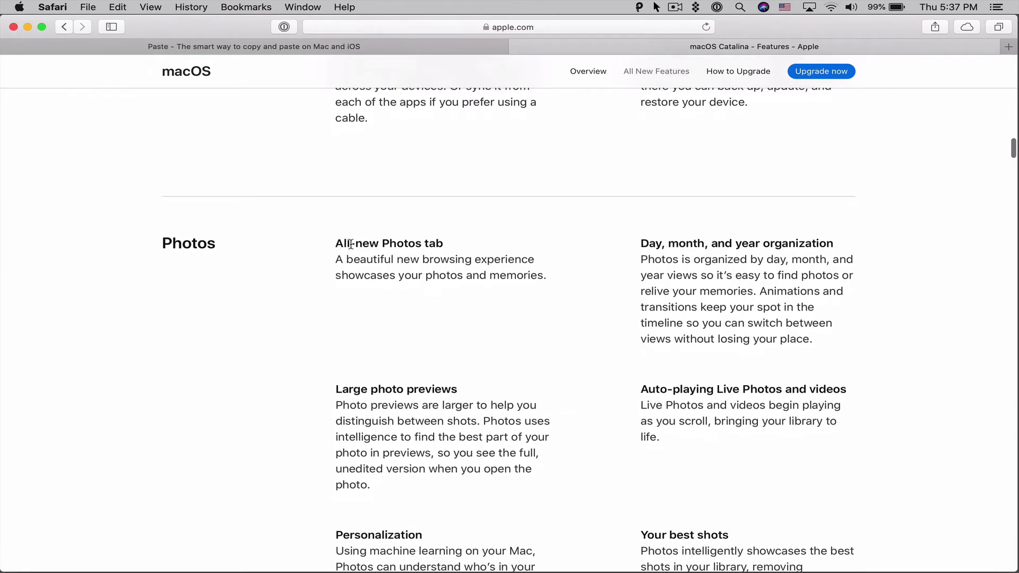
{"action": "left_click_drag", "start_coordinate": [335, 243], "coordinate": [547, 277]}
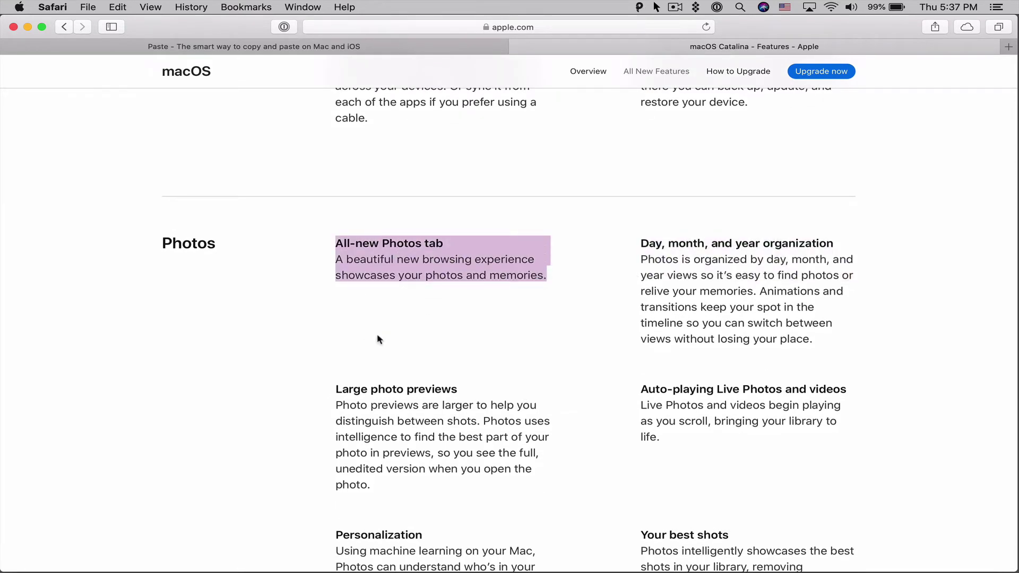
{"action": "left_click", "coordinate": [450, 355]}
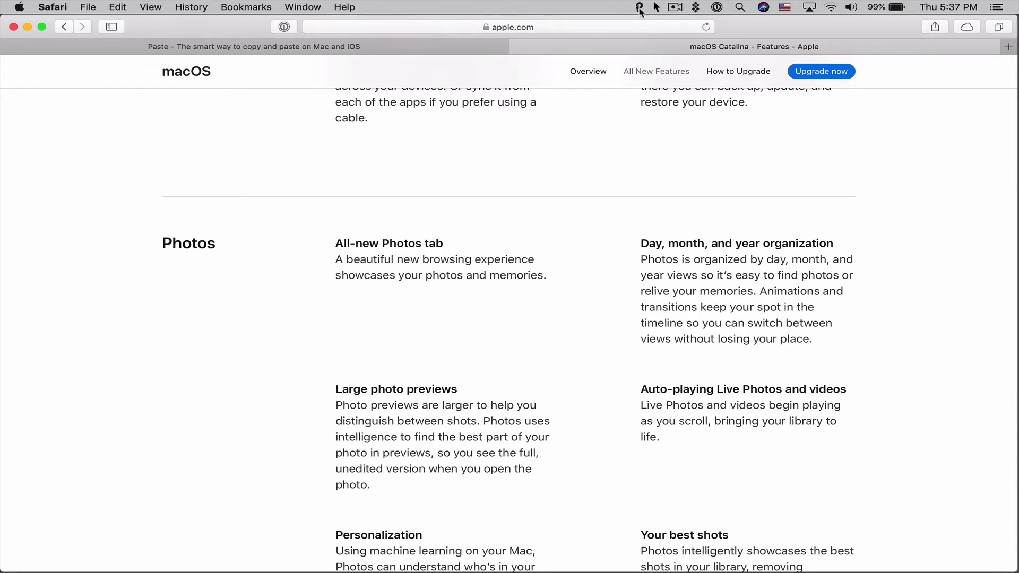
- Open Paste's clipboard history and try to paste the "Designed for Apple Music" clip
{"action": "left_click", "coordinate": [639, 8]}
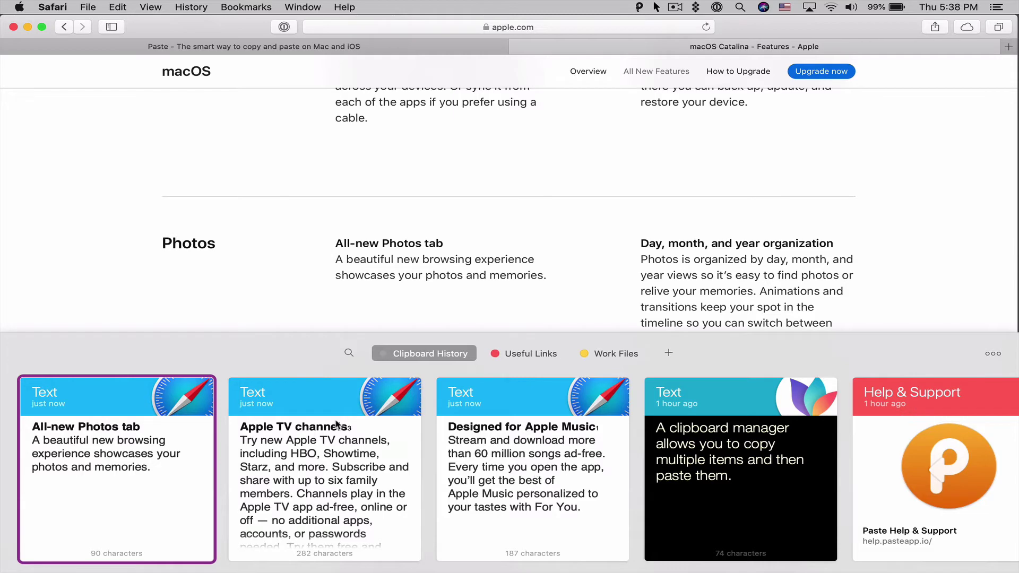
{"action": "left_click", "coordinate": [300, 428]}
{"action": "left_click", "coordinate": [515, 402]}
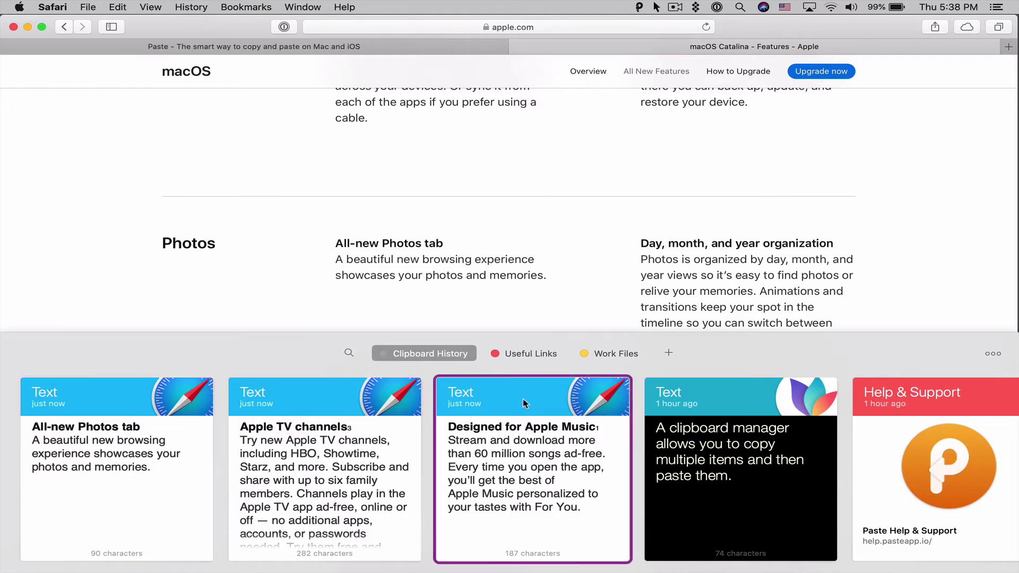
{"action": "double_click", "coordinate": [536, 444]}
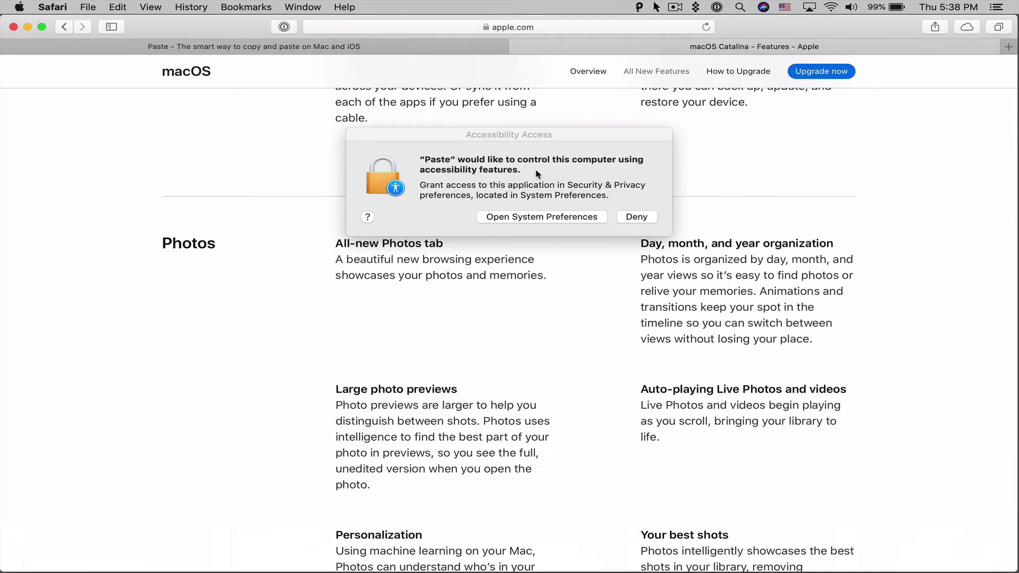
- Unlock the Security & Privacy settings, allow Paste to control the computer under Accessibility, and close System Preferences
{"action": "left_click", "coordinate": [578, 132]}
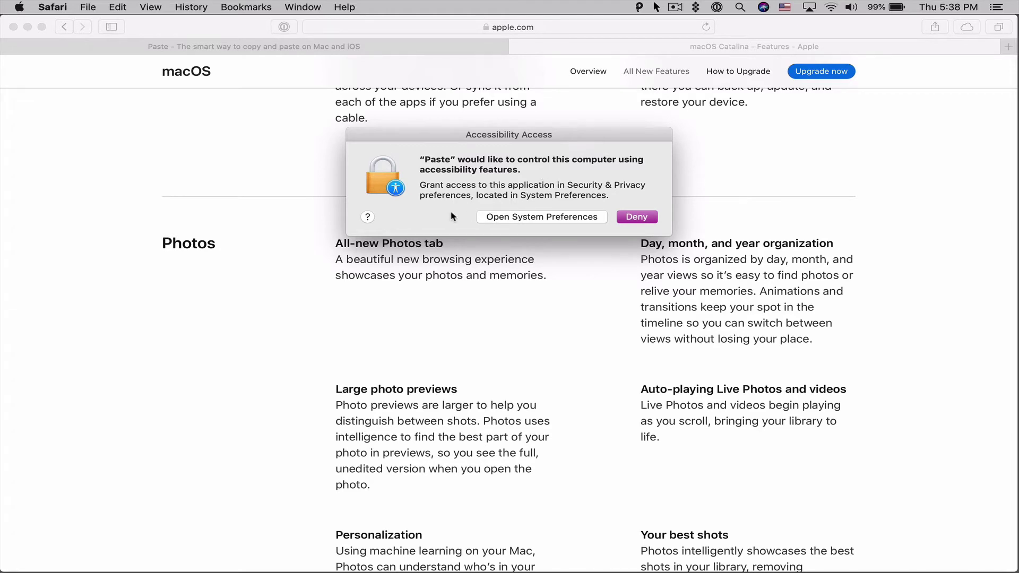
{"action": "left_click", "coordinate": [527, 217]}
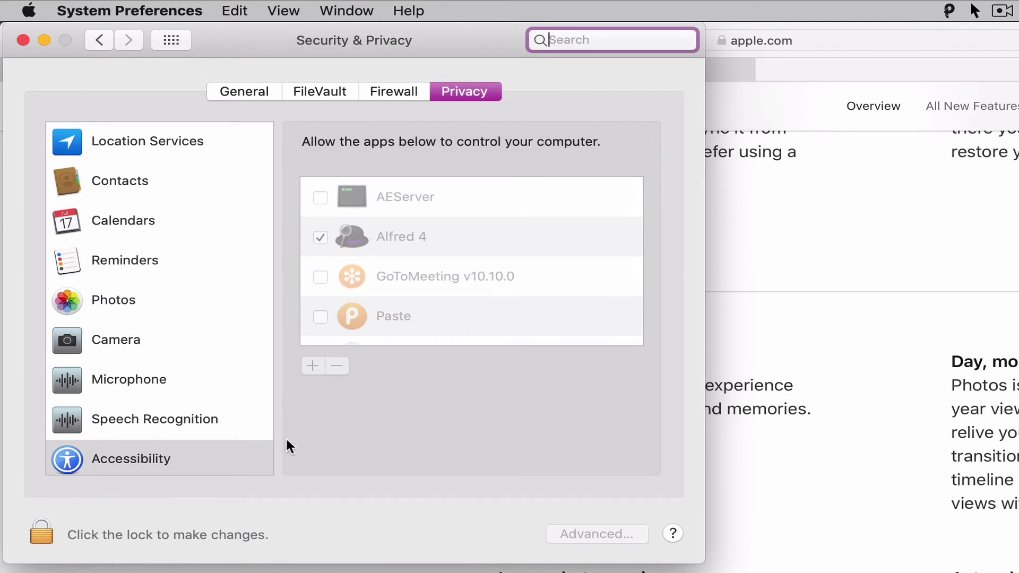
{"action": "left_click", "coordinate": [87, 532]}
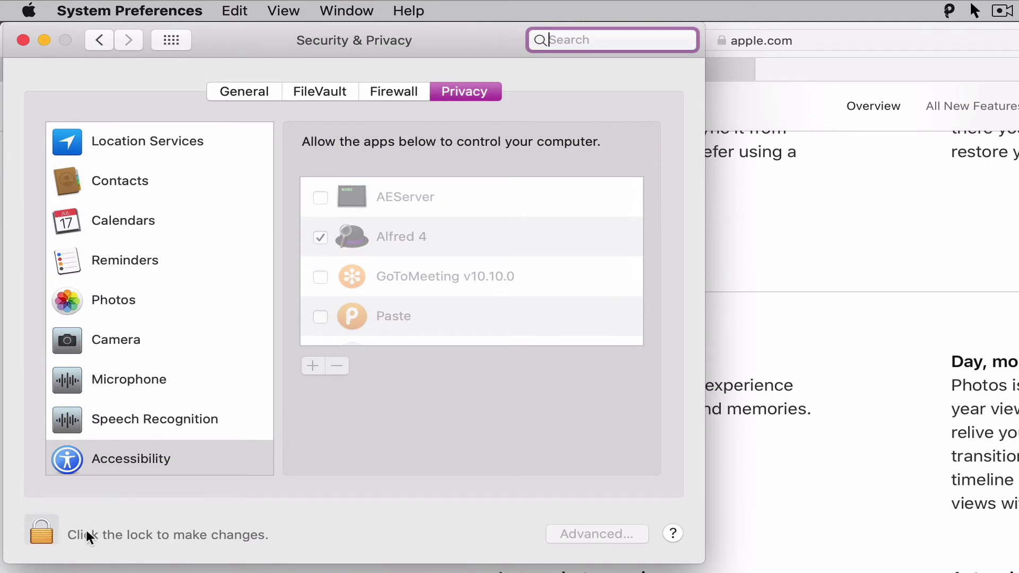
{"action": "left_click", "coordinate": [39, 530]}
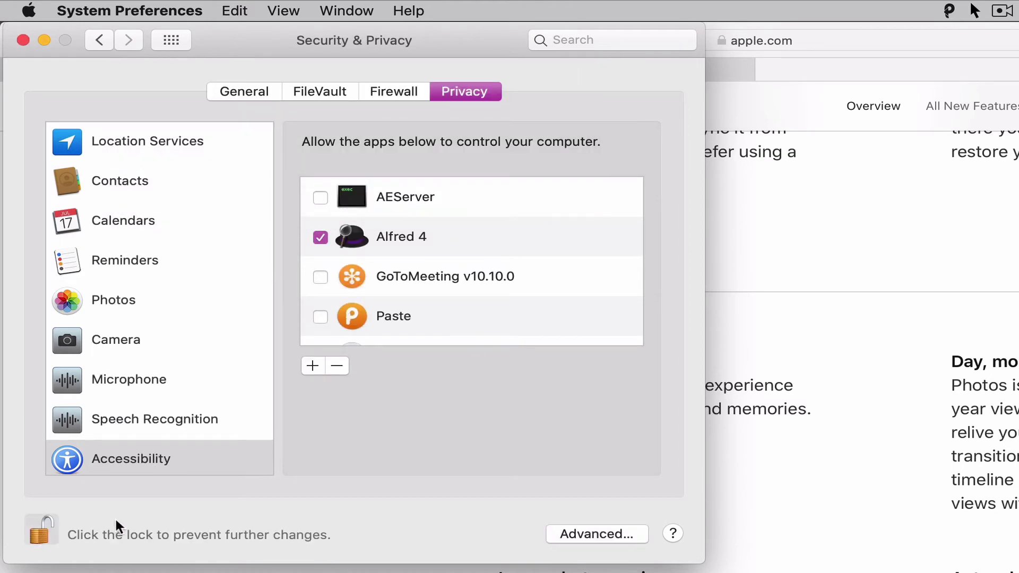
{"action": "left_click", "coordinate": [320, 316]}
{"action": "left_click", "coordinate": [23, 39]}
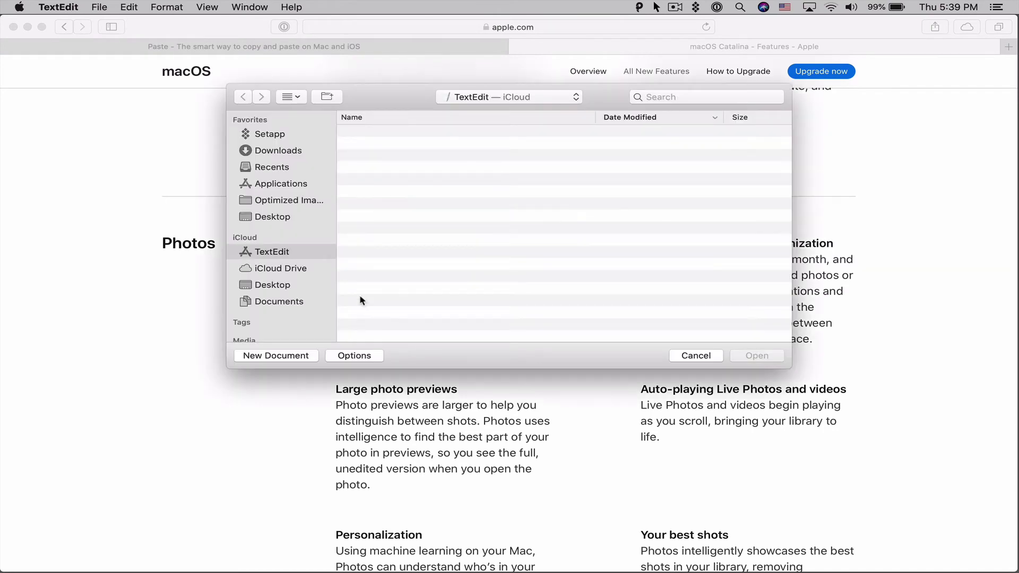
- Create a new TextEdit document and paste the "Designed for Apple Music" clip from the clipboard history
{"action": "left_click", "coordinate": [271, 356]}
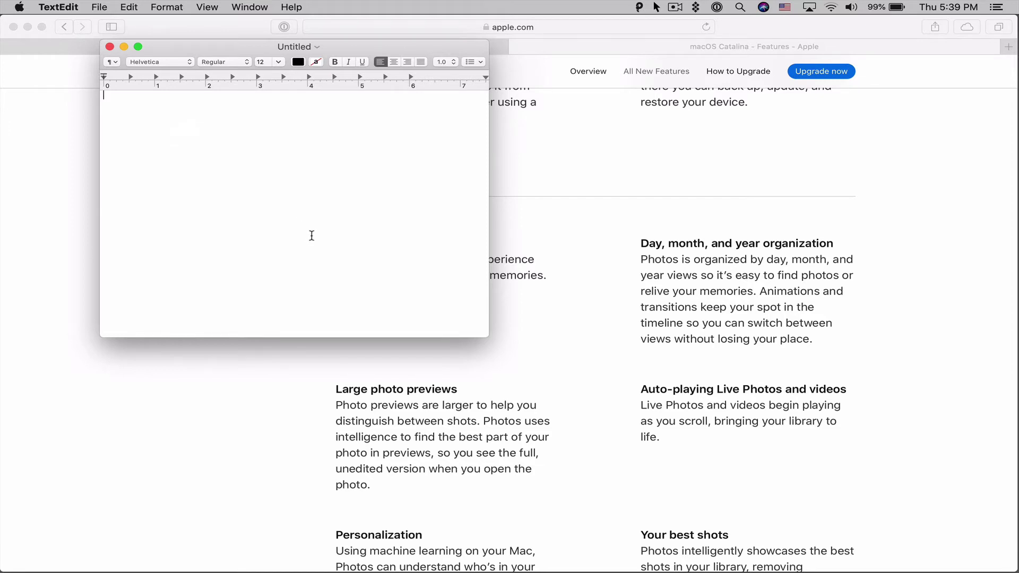
{"action": "key", "text": "super+shift+v"}
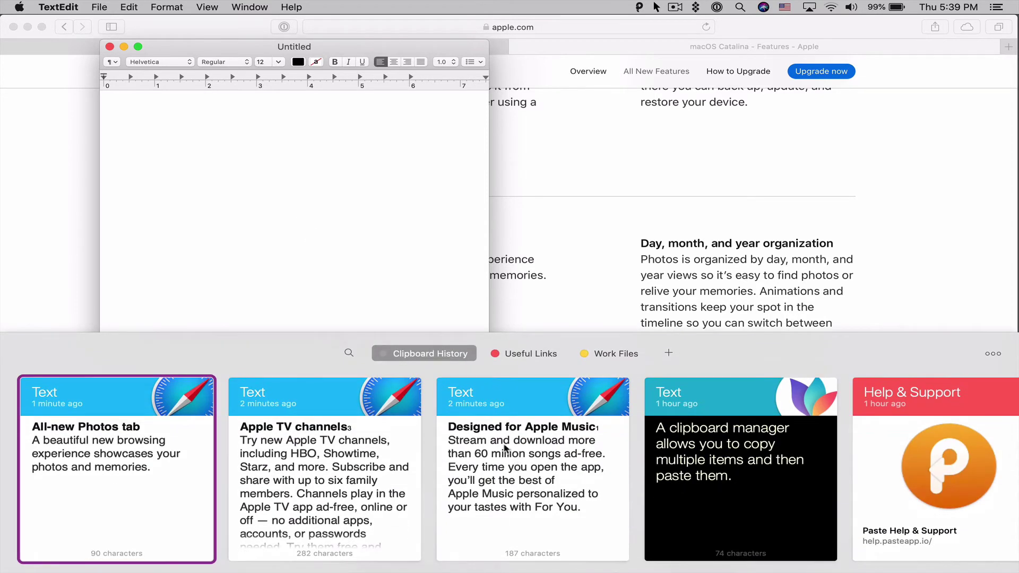
{"action": "double_click", "coordinate": [536, 493]}
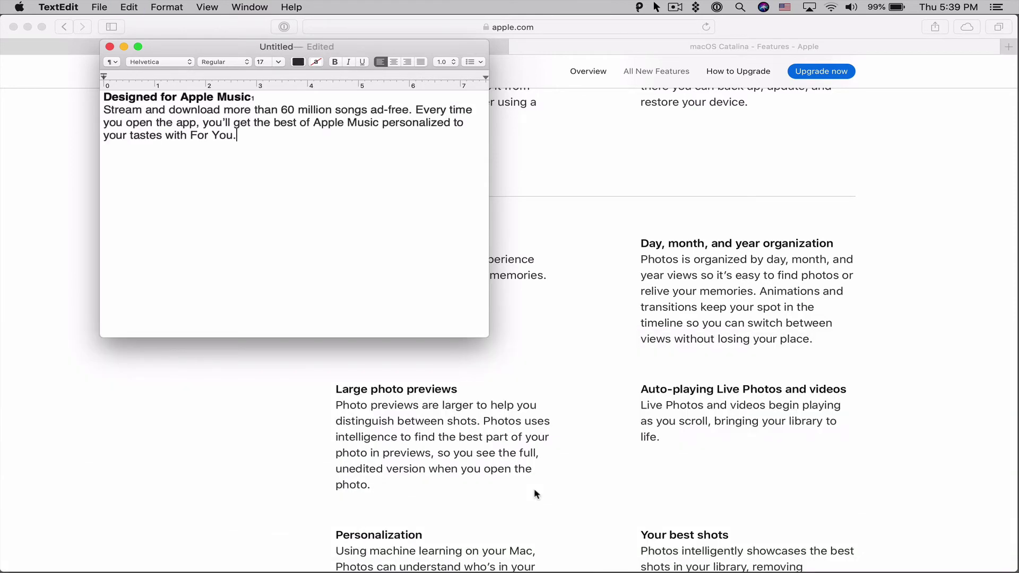
- Add a blank line below the Apple Music paragraph and paste the "All-new Photos tab" clip from the clipboard history twice
{"action": "key", "text": "Return"}
{"action": "key", "text": "Return"}
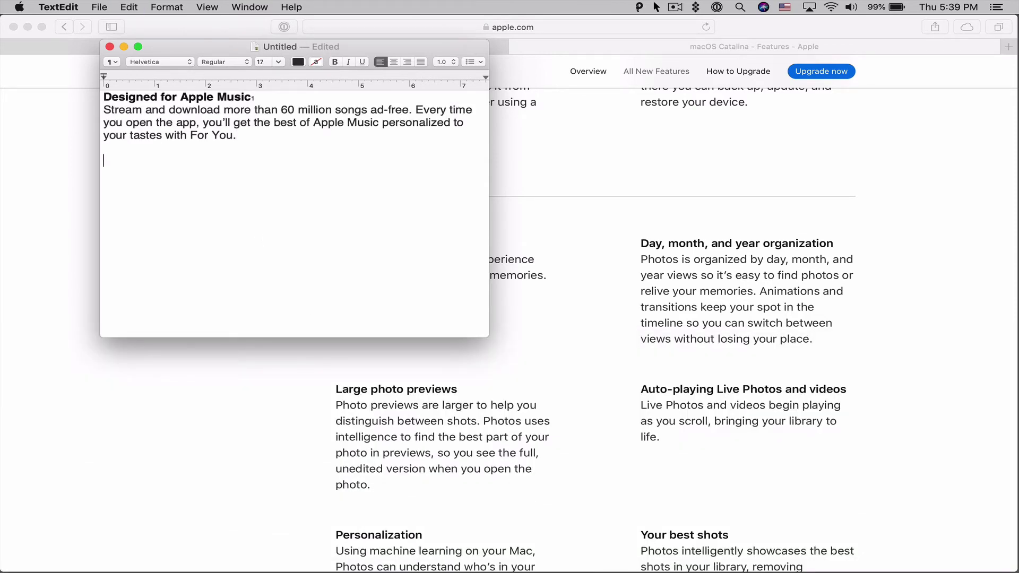
{"action": "left_click", "coordinate": [640, 9]}
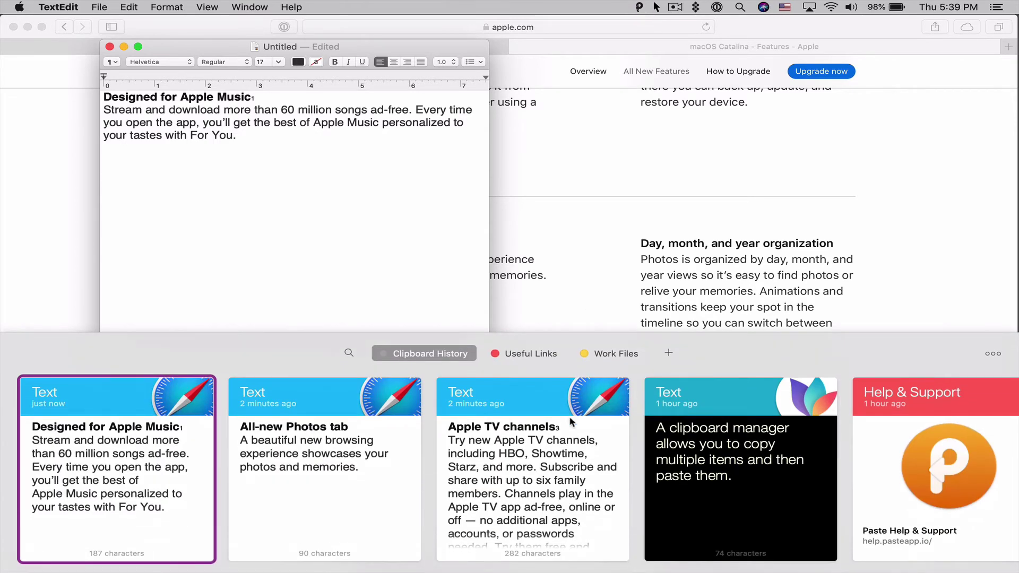
{"action": "double_click", "coordinate": [304, 456]}
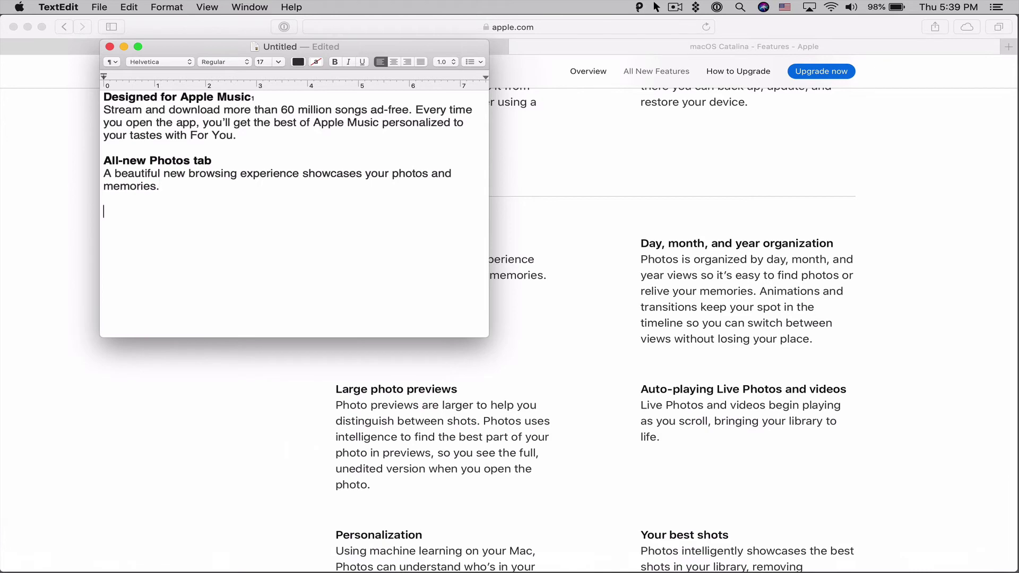
{"action": "key", "text": "super+shift+v"}
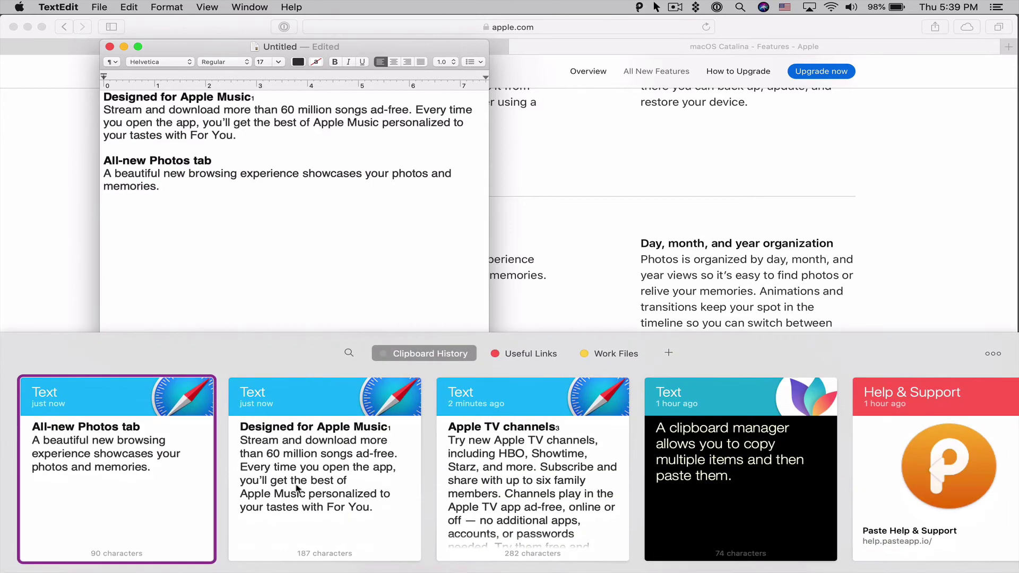
{"action": "double_click", "coordinate": [68, 481]}
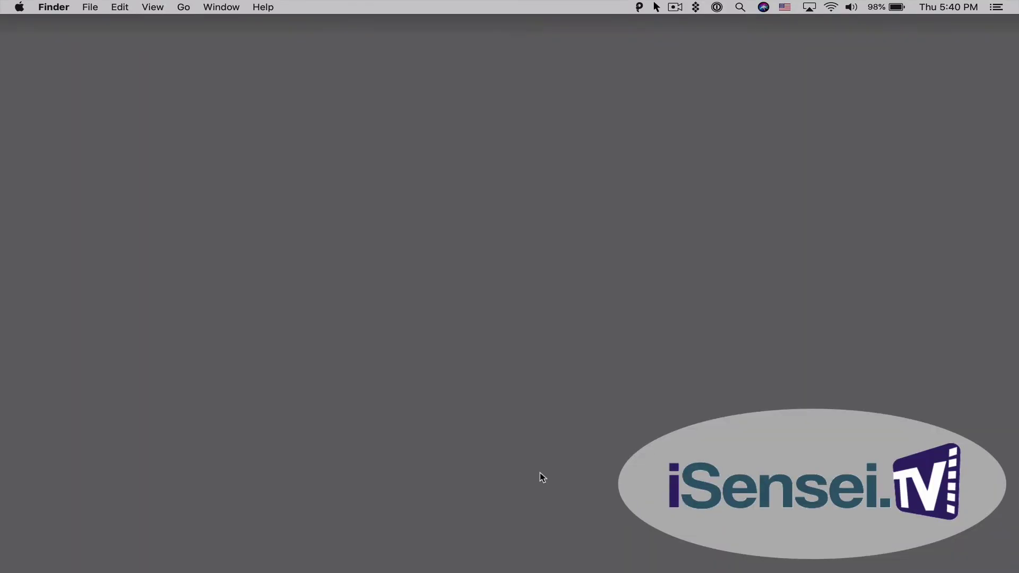
- Open the clipboard history from the desktop and browse through the older clips
{"action": "key", "text": "super+shift+v"}
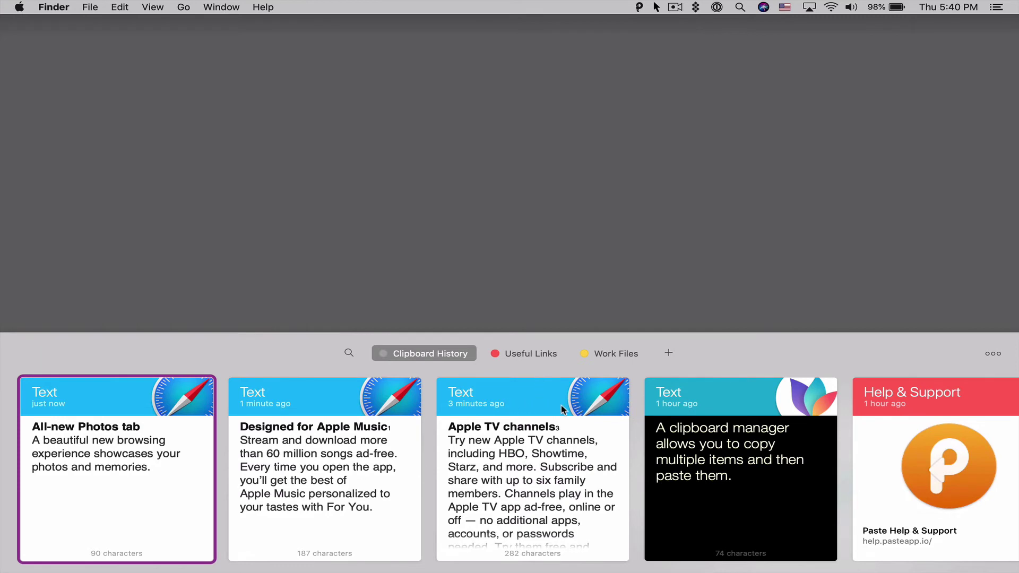
{"action": "scroll", "coordinate": [561, 406], "scroll_direction": "right", "scroll_amount": 10}
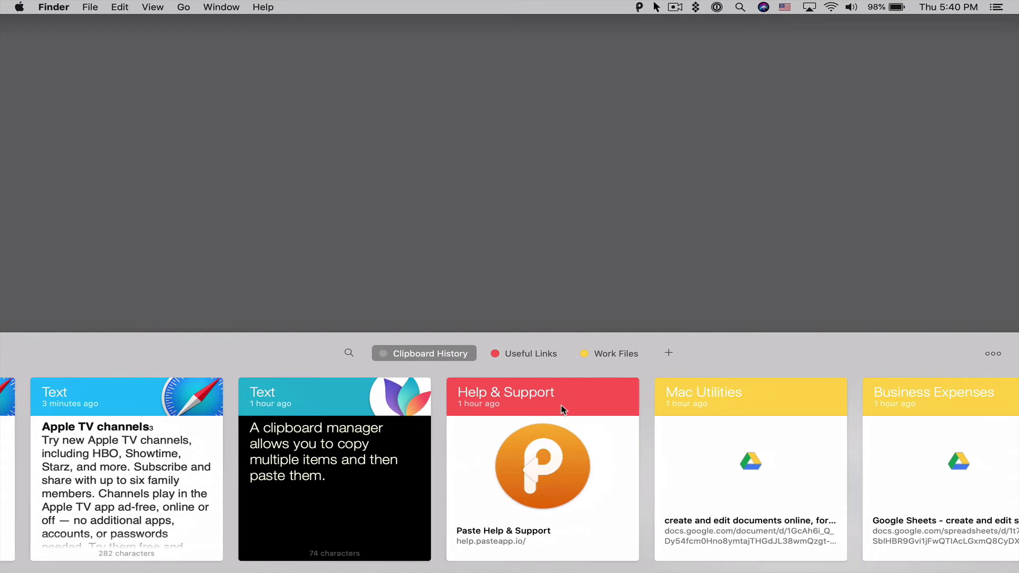
- Search the clipboard history for "apple tv", then clear the search to return to the full history
{"action": "scroll", "coordinate": [562, 405], "scroll_direction": "right", "scroll_amount": 10}
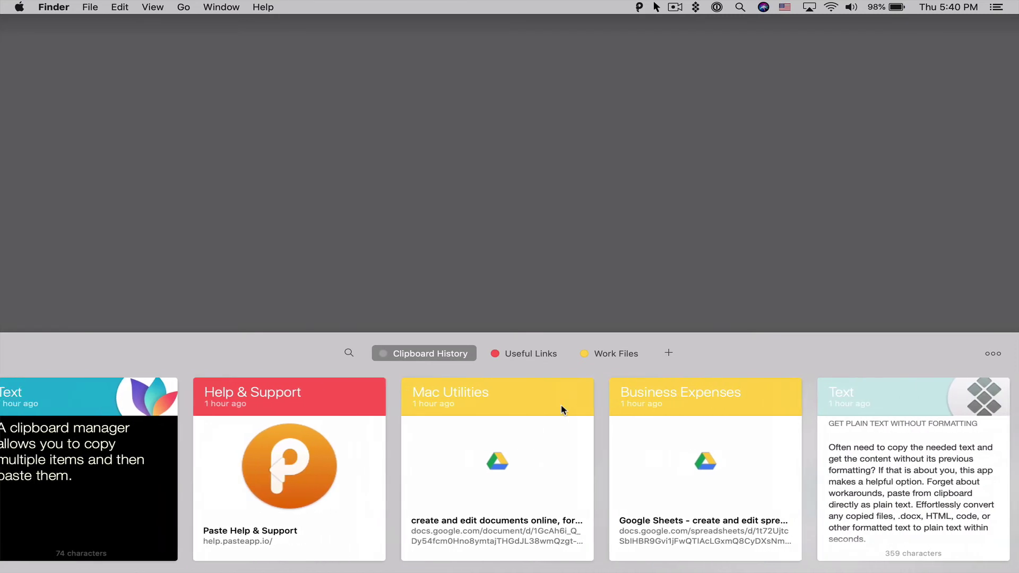
{"action": "scroll", "coordinate": [562, 409], "scroll_direction": "left", "scroll_amount": 15}
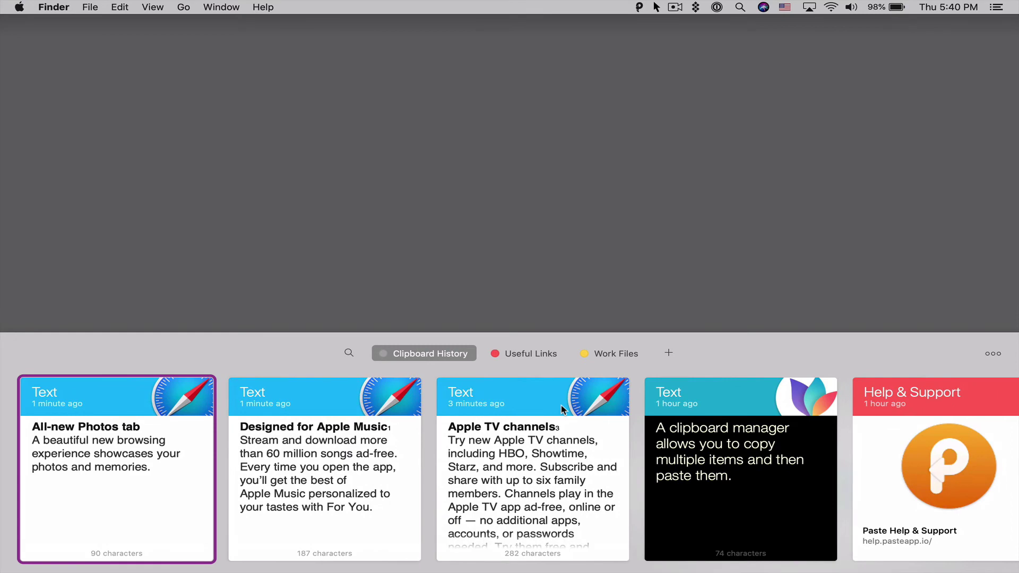
{"action": "type", "text": "app"}
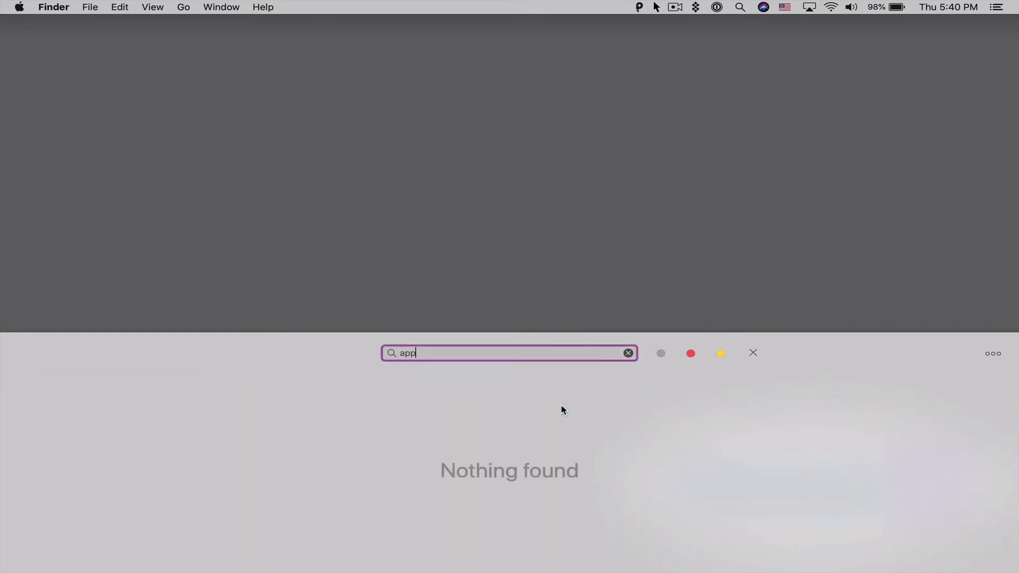
{"action": "type", "text": "le tv"}
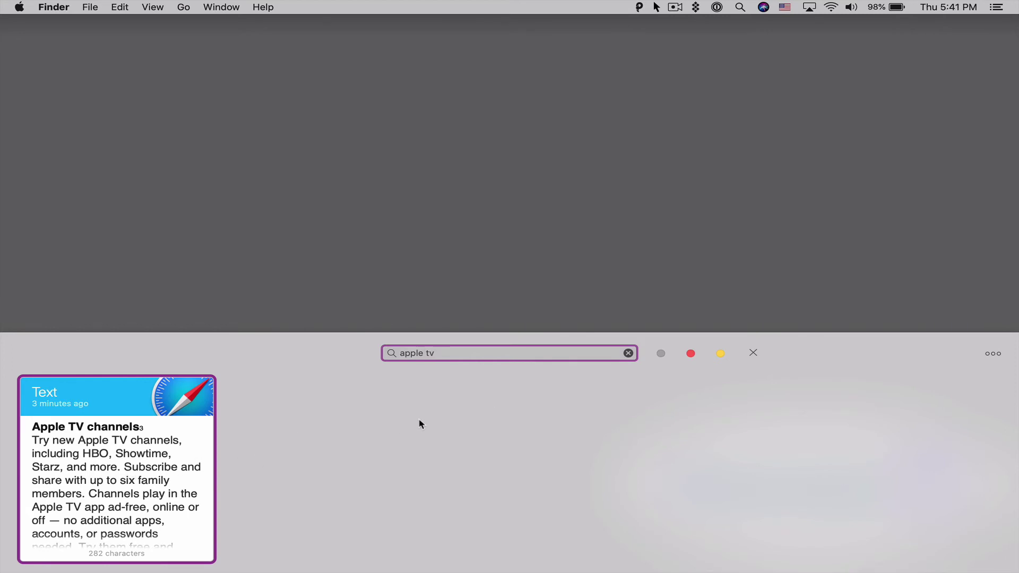
{"action": "left_click", "coordinate": [628, 354]}
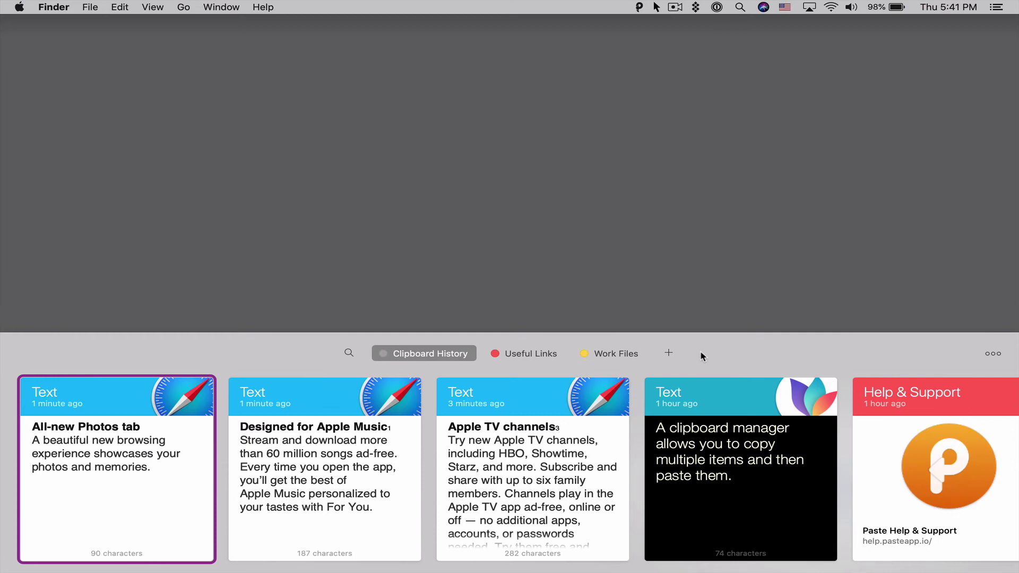
- Create a new pinboard named "Apple Research" next to Work Files
{"action": "left_click", "coordinate": [668, 355]}
{"action": "type", "text": "Ap"}
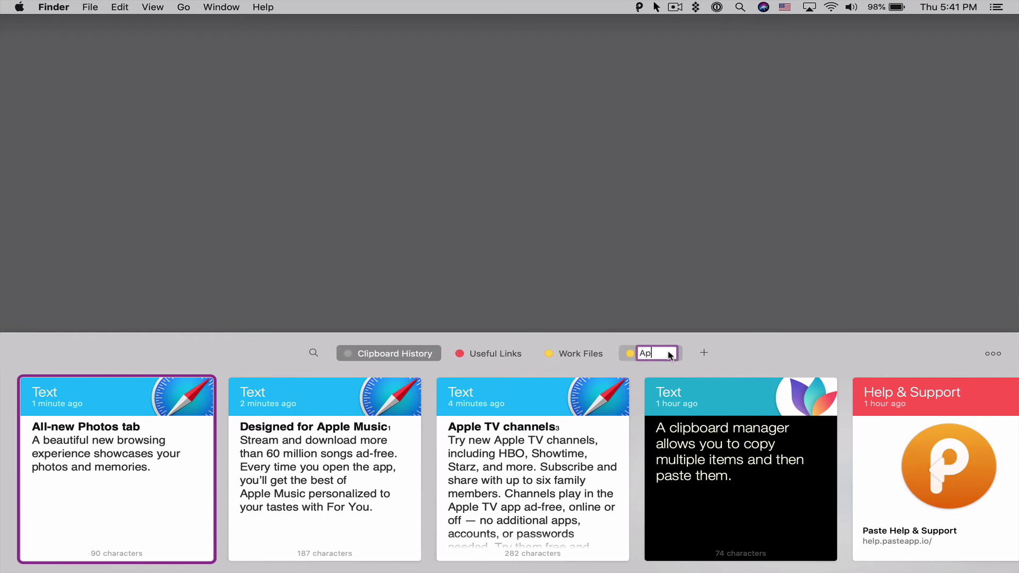
{"action": "type", "text": "ple Research"}
{"action": "key", "text": "Return"}
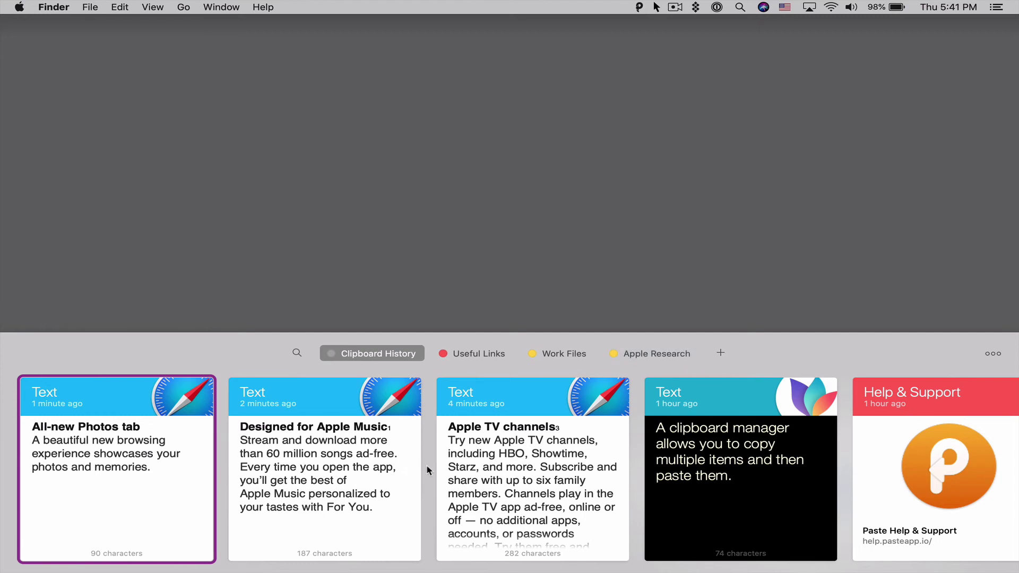
- Add the "Apple TV channels", "Designed for Apple Music" and "All-new Photos tab" clips to the Apple Research pinboard and open it
{"action": "left_click", "coordinate": [513, 456]}
{"action": "left_click_drag", "start_coordinate": [514, 457], "coordinate": [655, 359]}
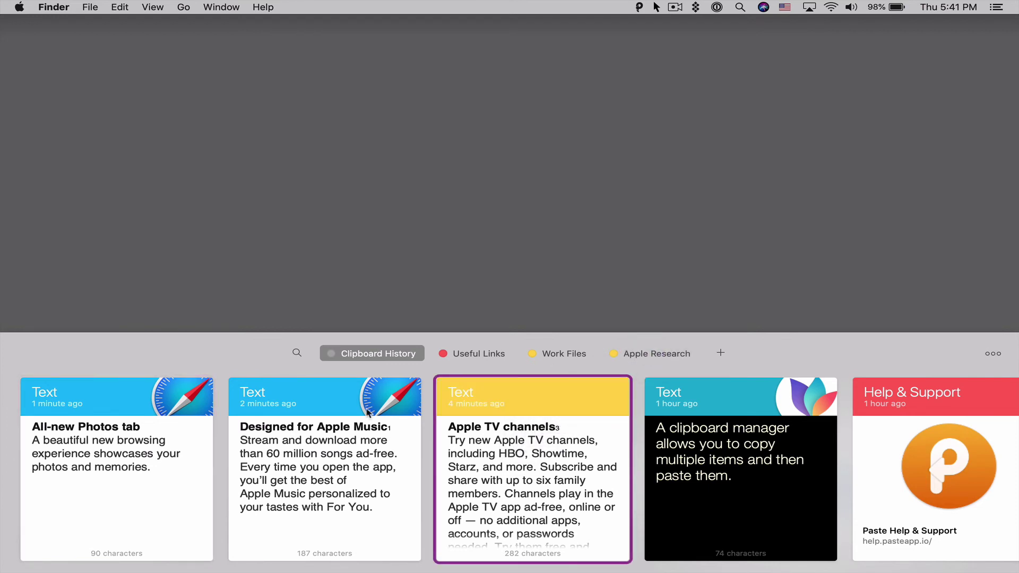
{"action": "left_click_drag", "start_coordinate": [322, 463], "coordinate": [635, 360]}
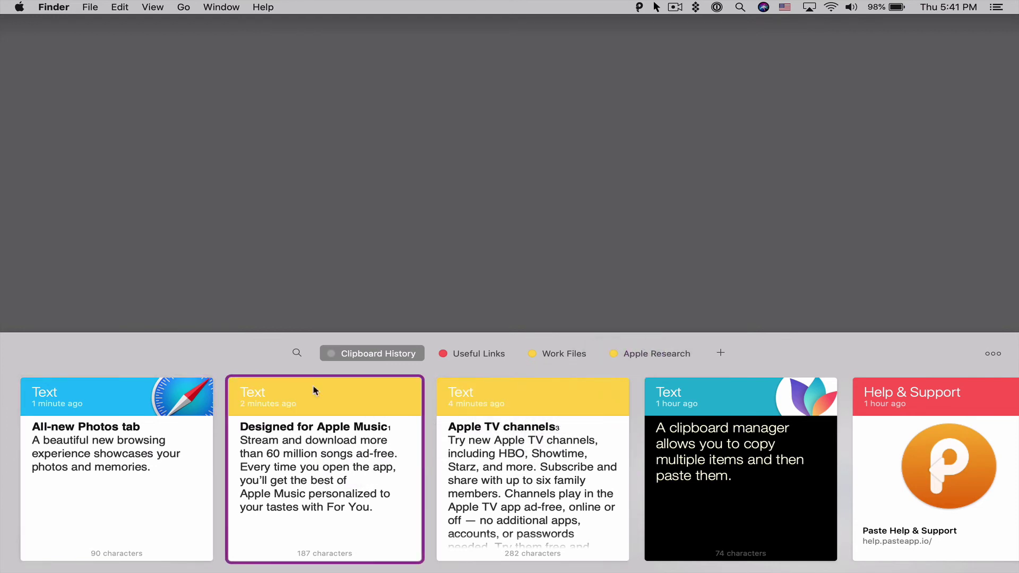
{"action": "left_click_drag", "start_coordinate": [126, 455], "coordinate": [639, 361]}
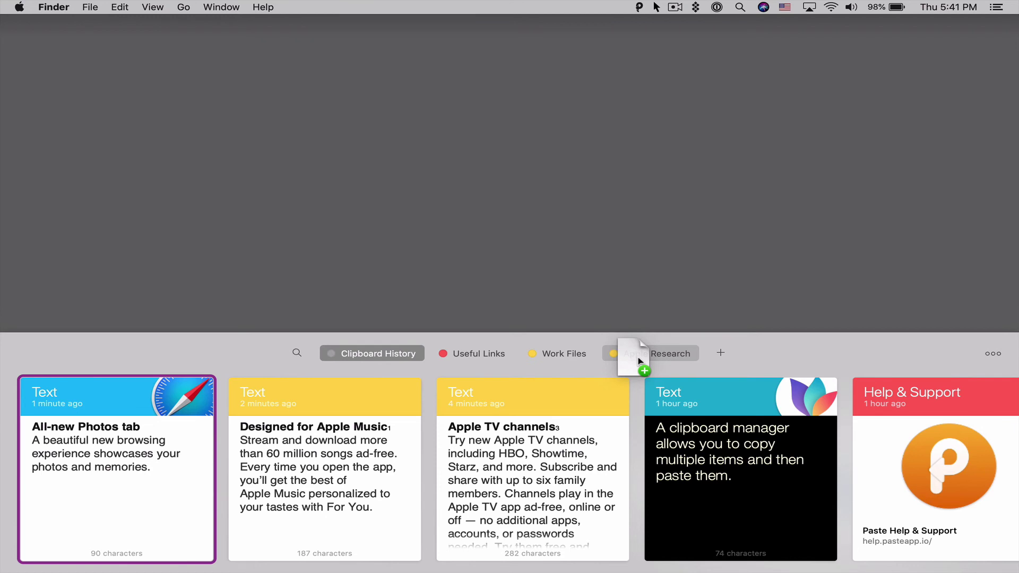
{"action": "left_click_drag", "start_coordinate": [639, 361], "coordinate": [639, 361]}
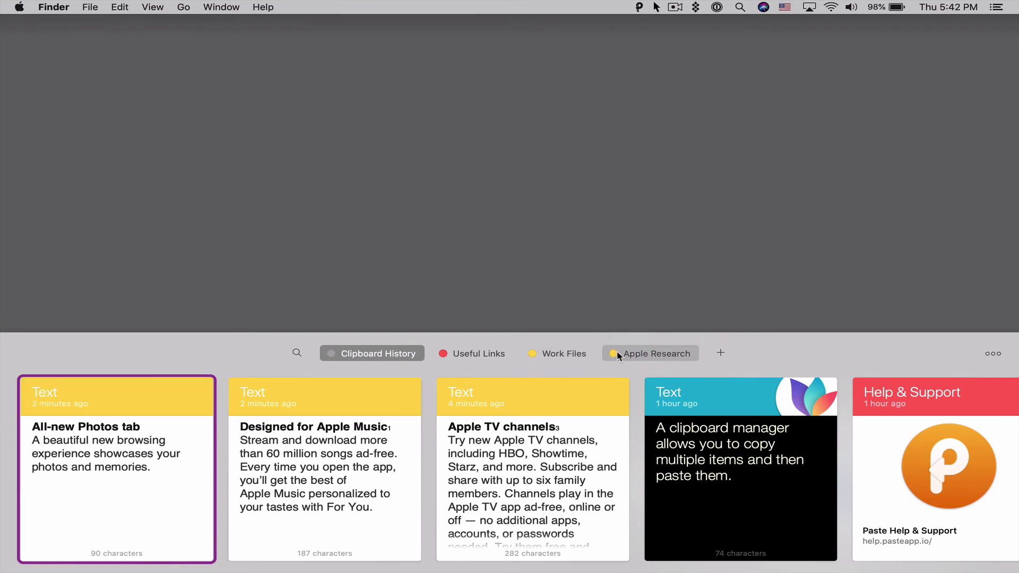
{"action": "left_click", "coordinate": [643, 353]}
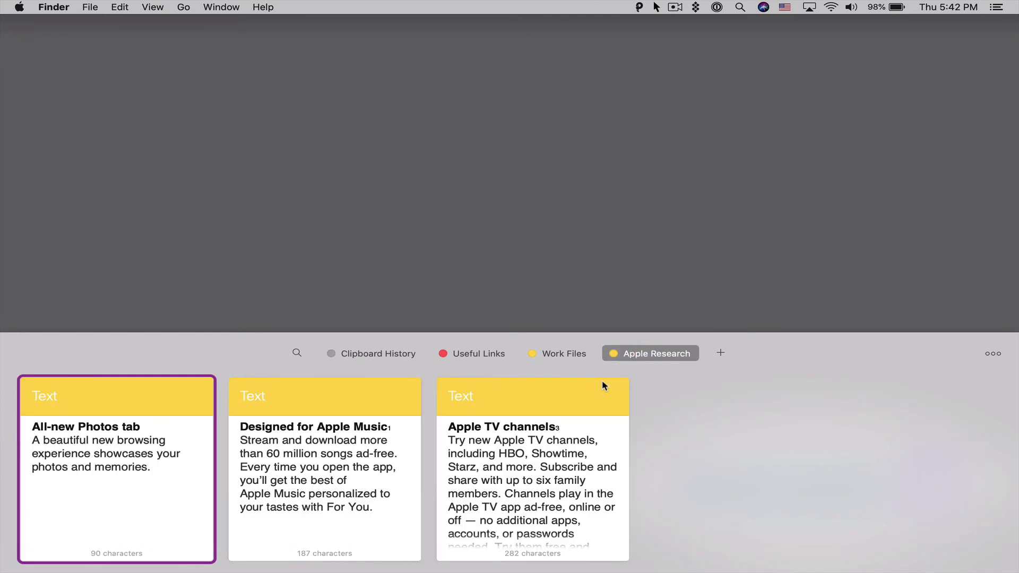